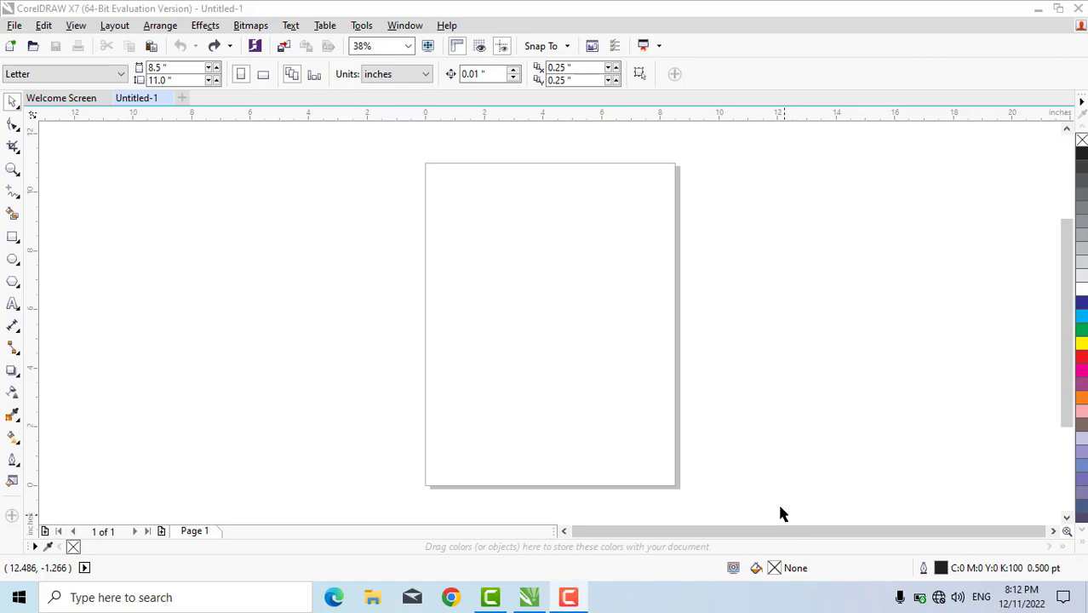
- Import book.pdf, pages 1-10, with text converted to curves
{"action": "left_click", "coordinate": [10, 28]}
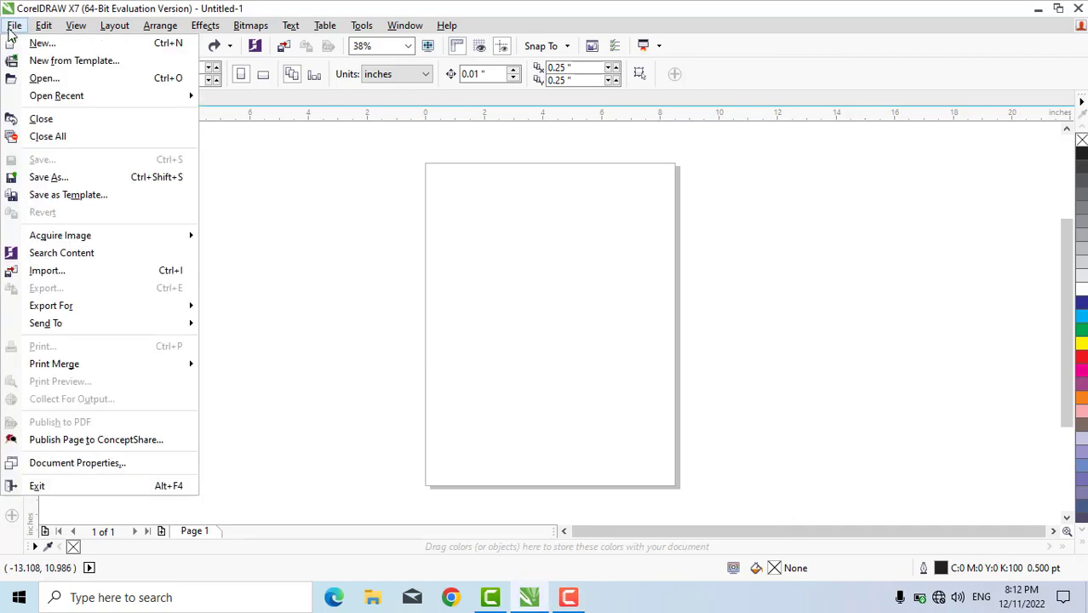
{"action": "left_click", "coordinate": [47, 279]}
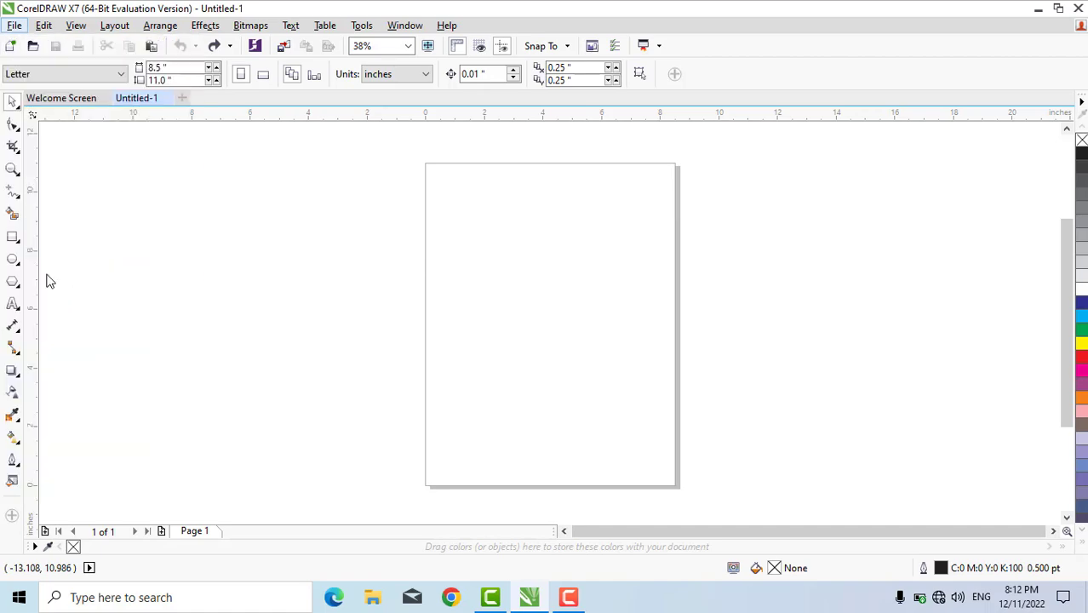
{"action": "left_click", "coordinate": [171, 120]}
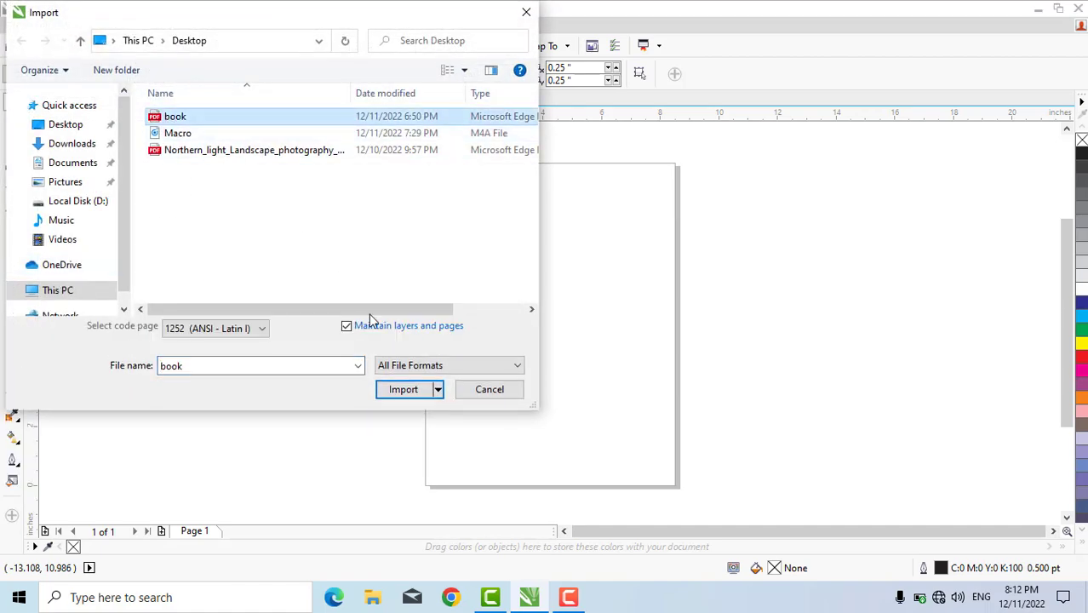
{"action": "left_click", "coordinate": [400, 396]}
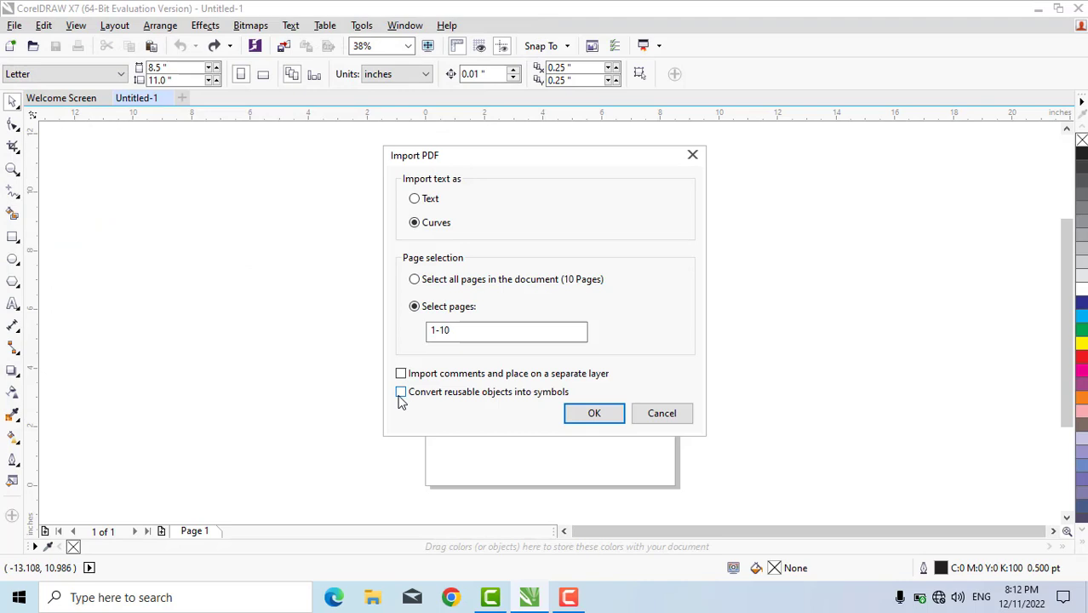
{"action": "left_click", "coordinate": [469, 338]}
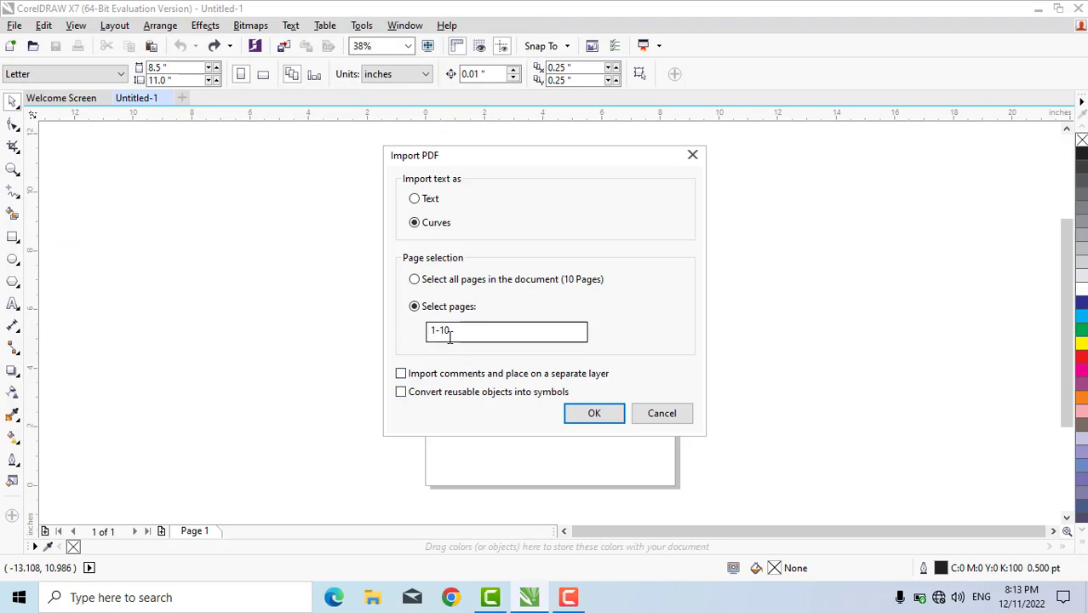
{"action": "left_click", "coordinate": [599, 416]}
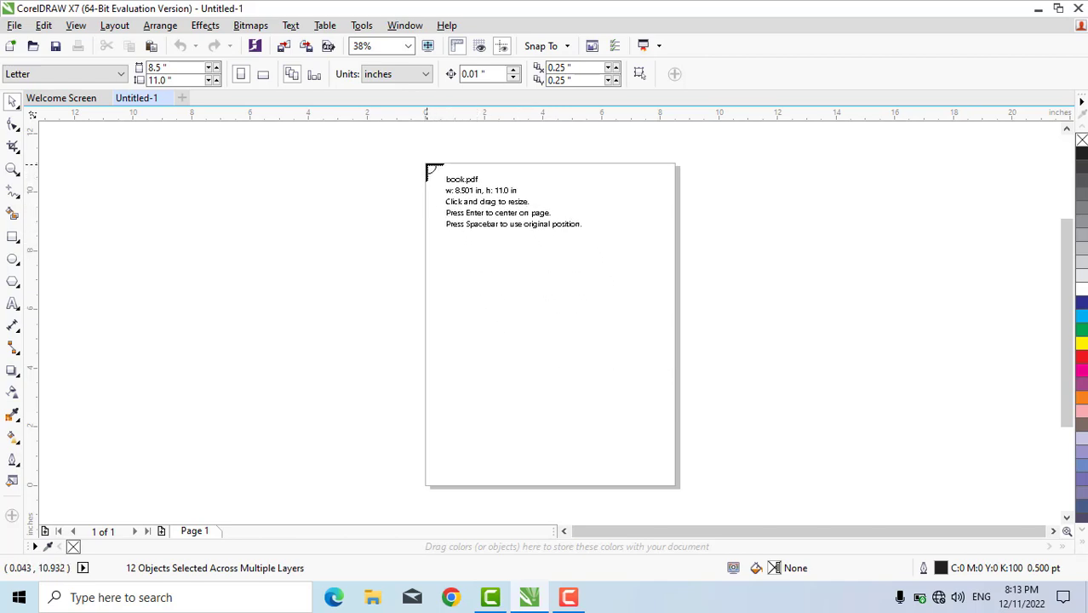
- Place the imported pages and turn the page landscape at 11.0 by 8.5 inches
{"action": "left_click", "coordinate": [428, 166]}
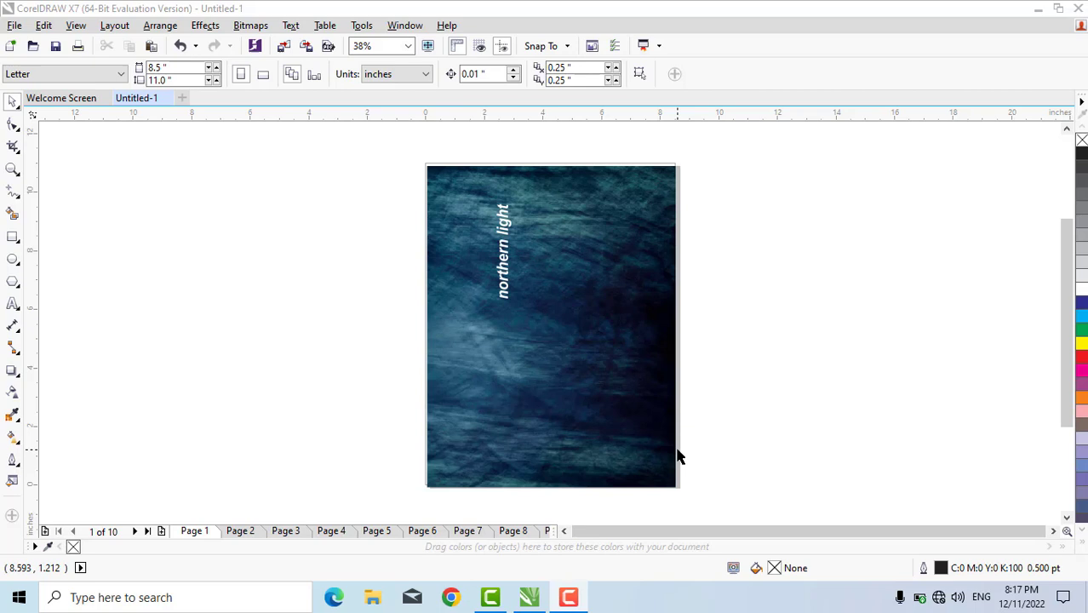
{"action": "left_click", "coordinate": [264, 77]}
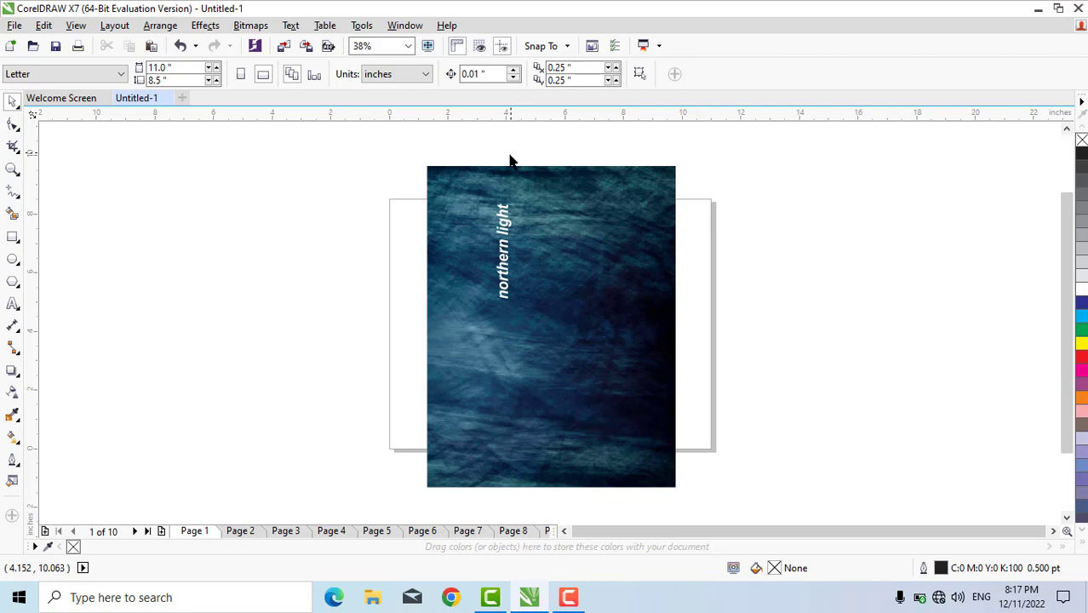
- Start recording a macro named 'Test' into GlobalMacros
{"action": "left_click", "coordinate": [362, 25]}
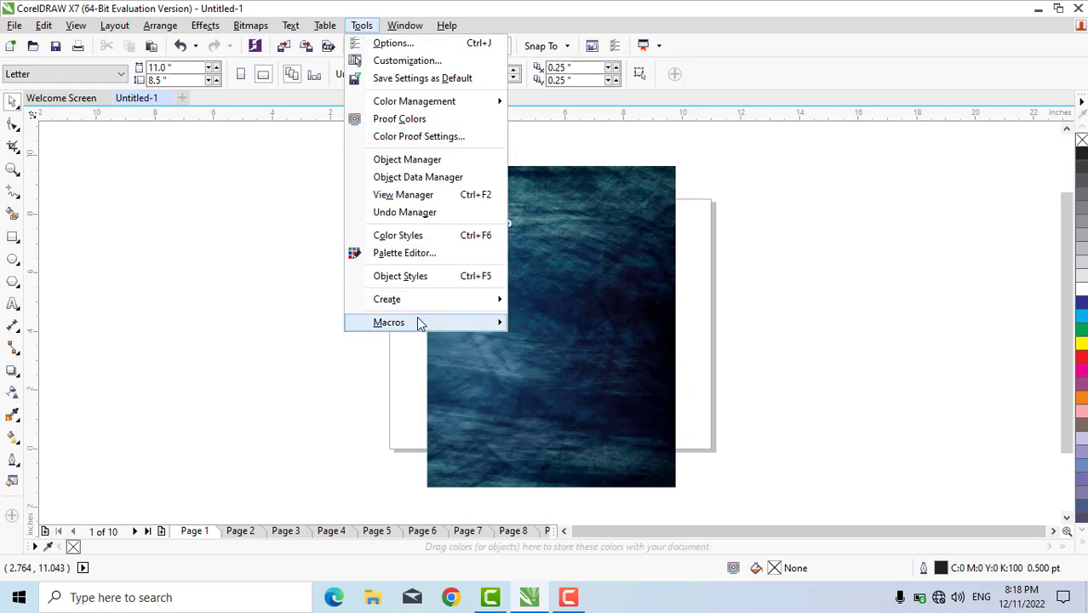
{"action": "mouse_move", "coordinate": [386, 327]}
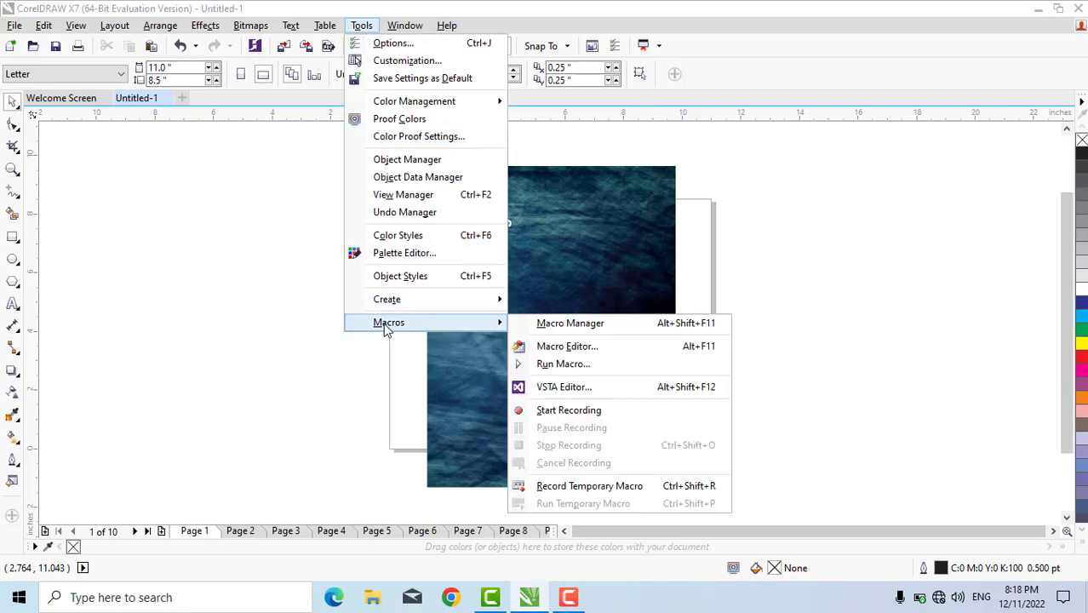
{"action": "left_click", "coordinate": [579, 416]}
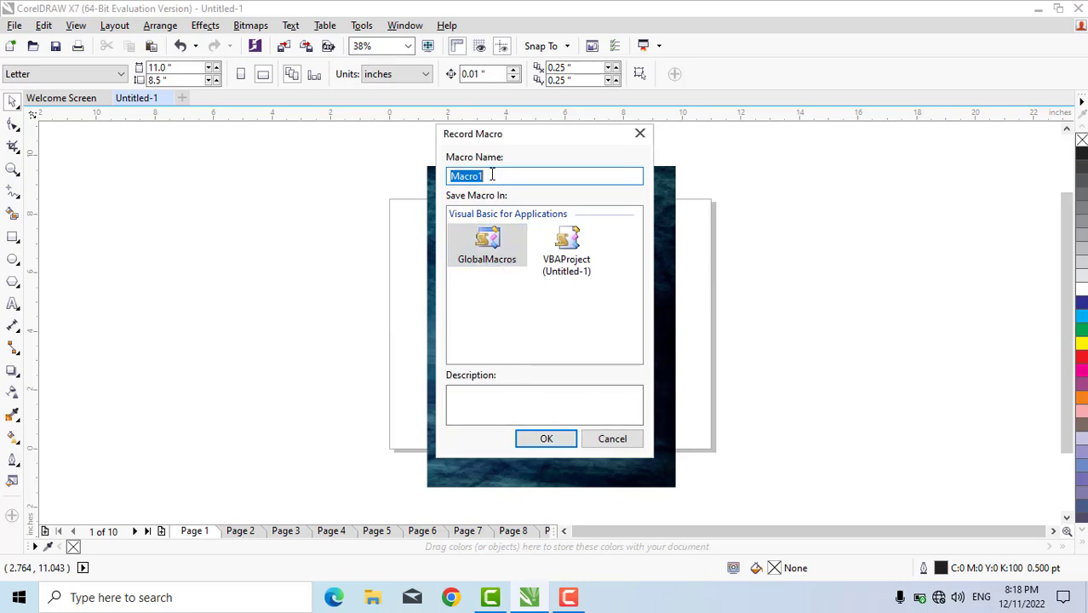
{"action": "left_click_drag", "start_coordinate": [492, 173], "coordinate": [408, 175]}
{"action": "type", "text": "Test"}
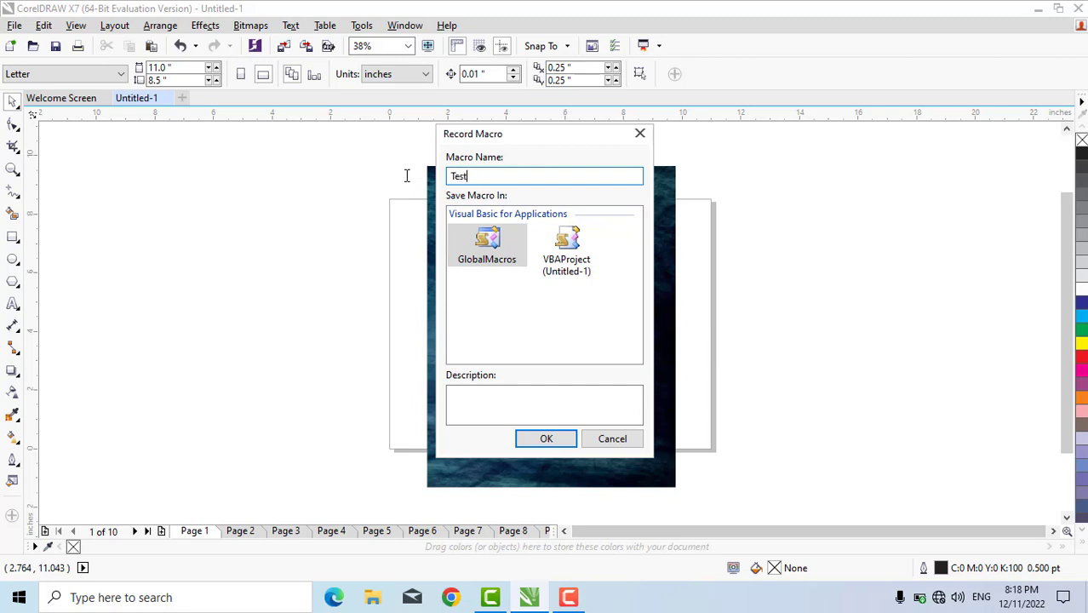
{"action": "left_click", "coordinate": [548, 440]}
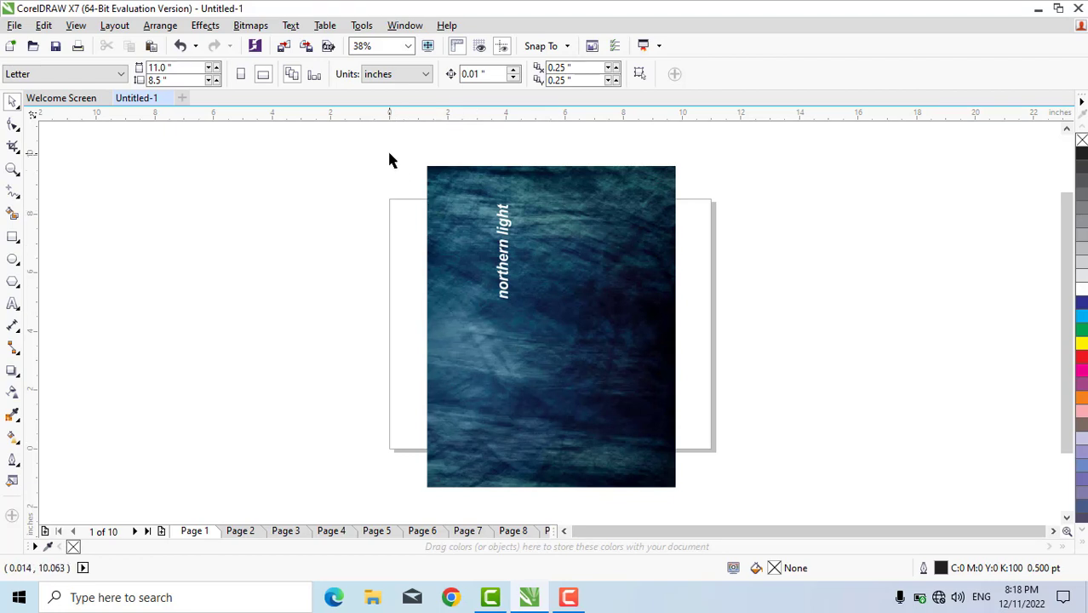
- Group the cover image with its title and rotate the group 270°
{"action": "left_click_drag", "start_coordinate": [389, 154], "coordinate": [703, 510]}
{"action": "right_click", "coordinate": [601, 406]}
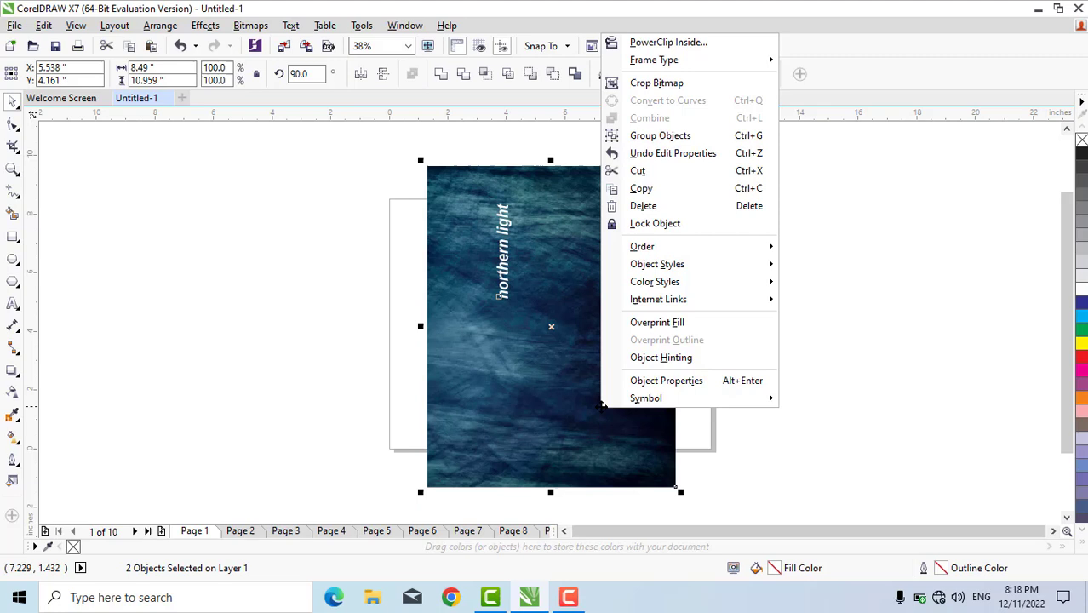
{"action": "left_click", "coordinate": [653, 135]}
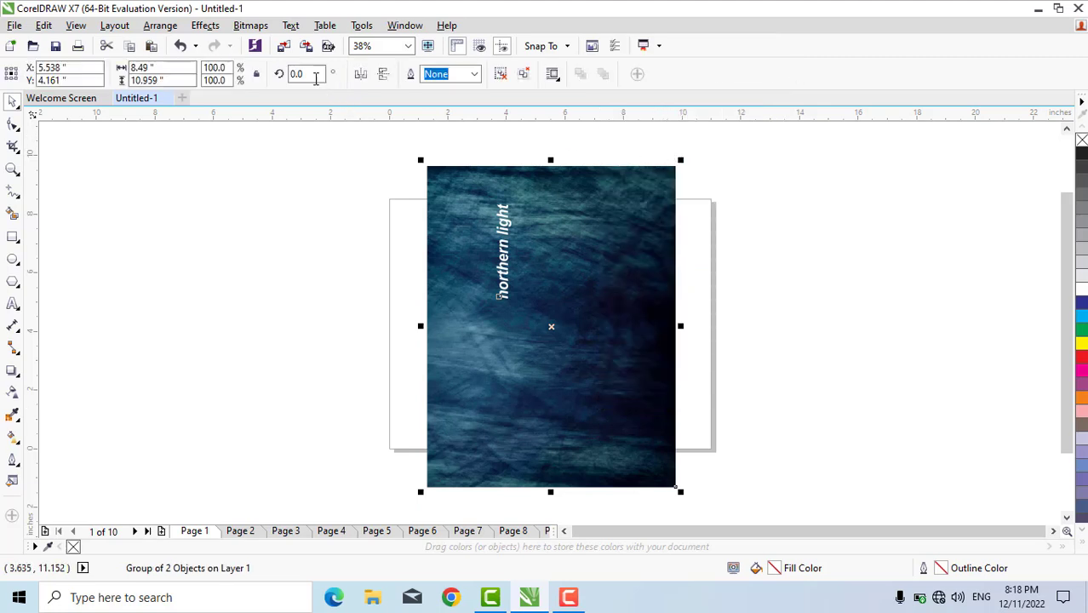
{"action": "left_click", "coordinate": [301, 74]}
{"action": "type", "text": "270"}
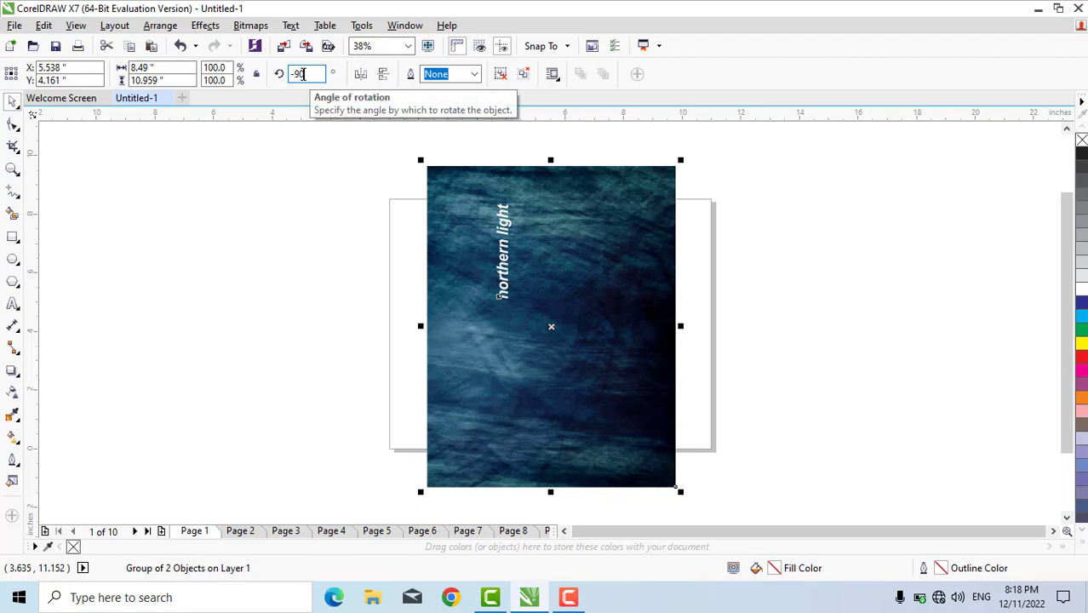
{"action": "key", "text": "Return"}
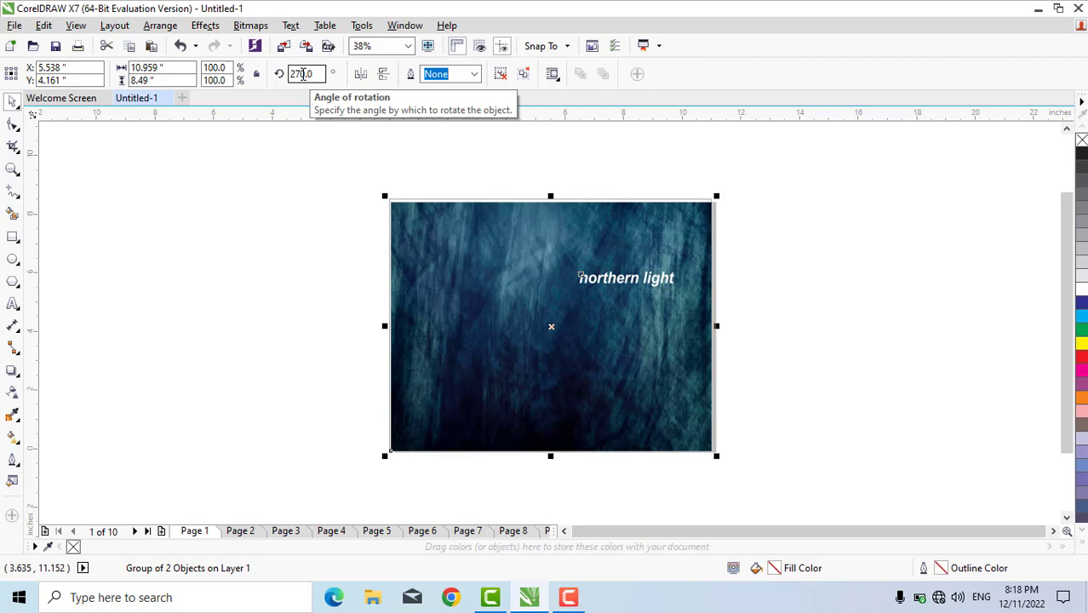
- Centre the group on the page and size it to 10.25 by 8.25 inches
{"action": "key", "text": "p"}
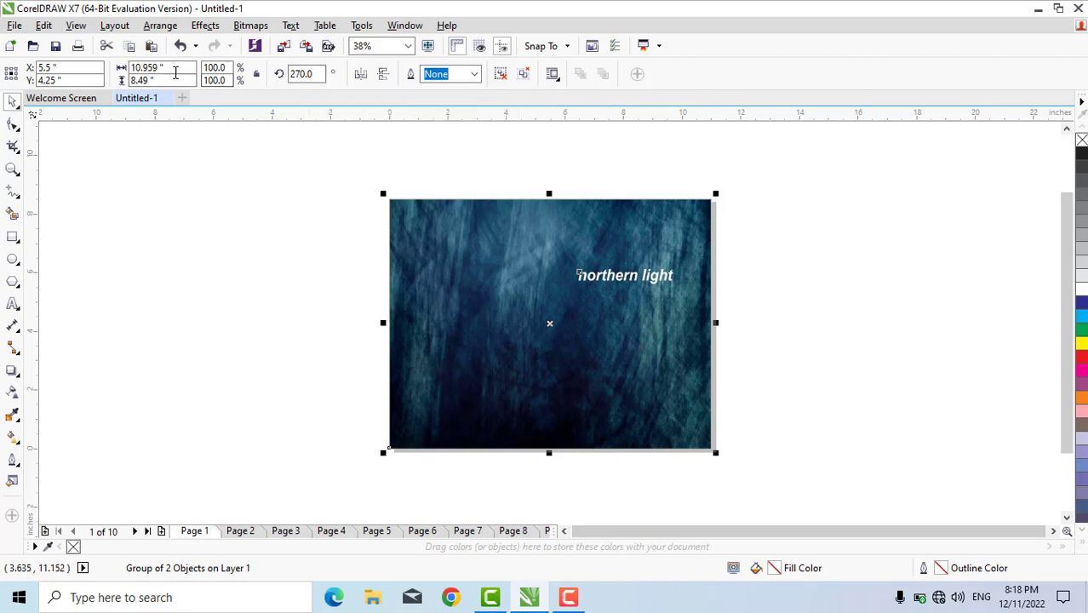
{"action": "left_click", "coordinate": [145, 67]}
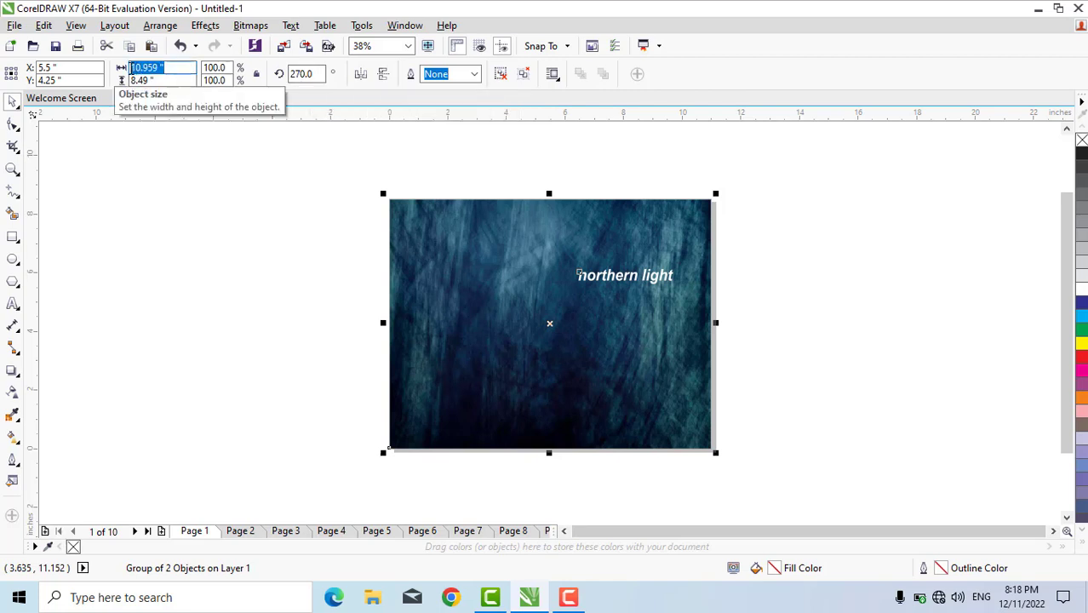
{"action": "type", "text": "10.25"}
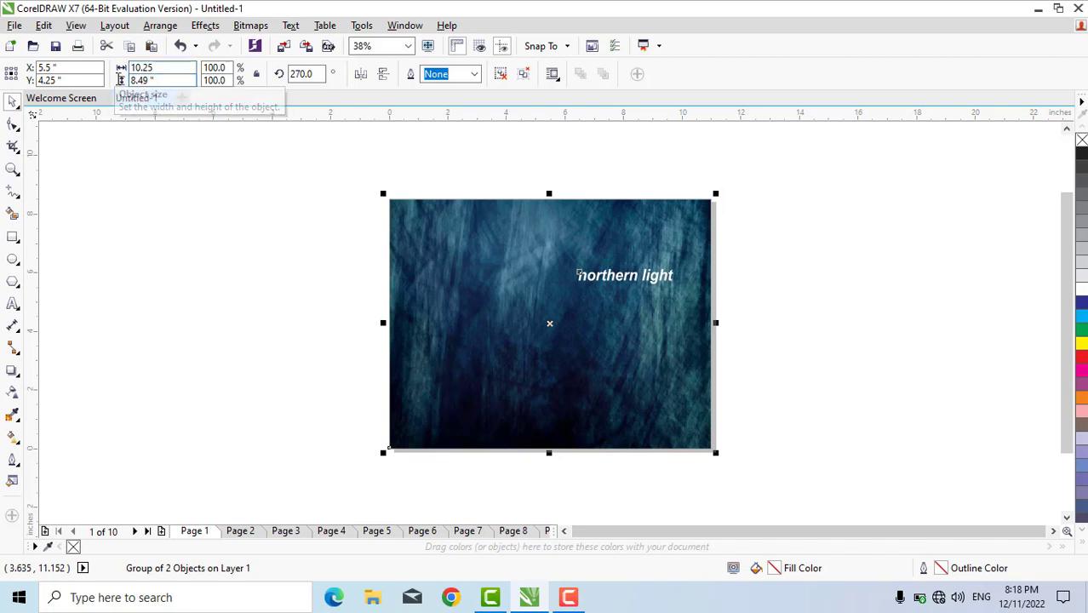
{"action": "key", "text": "Tab"}
{"action": "type", "text": "8."}
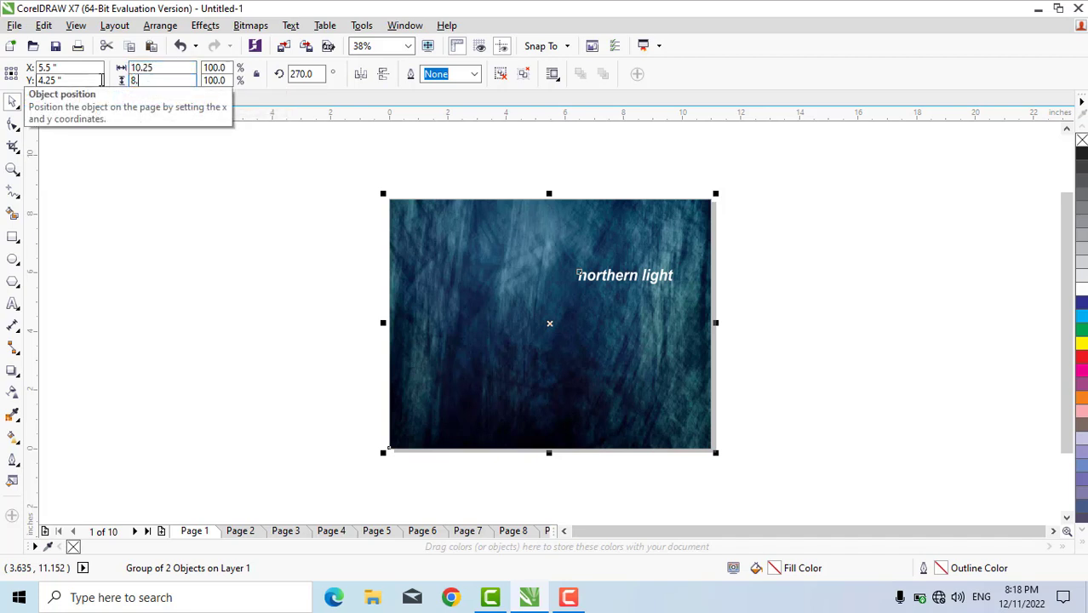
{"action": "type", "text": "25"}
{"action": "key", "text": "Return"}
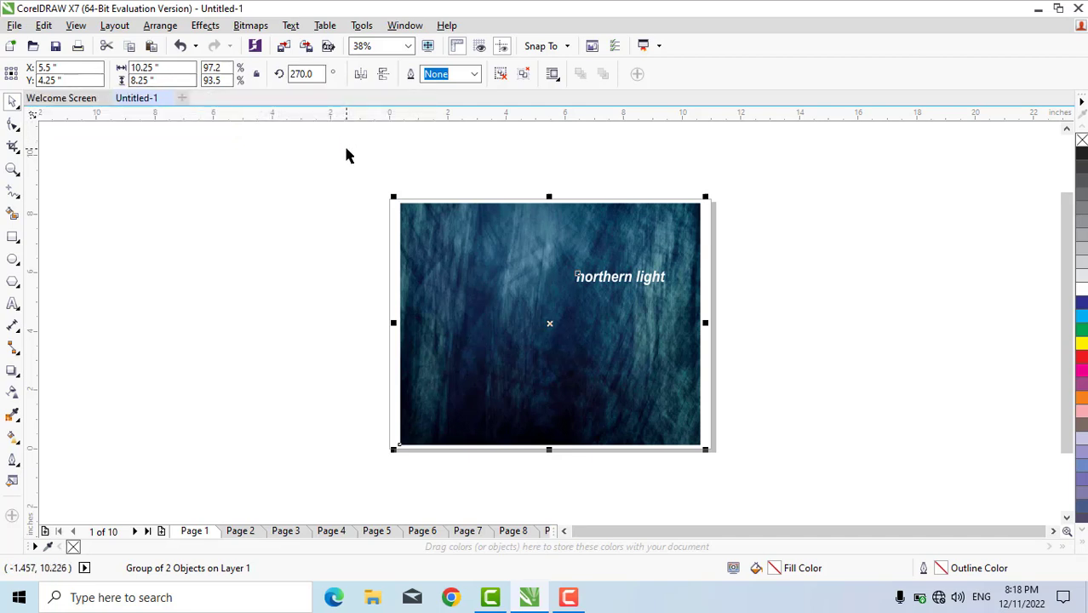
- Stop the Test macro recording, clear the selection, and move to Page 2
{"action": "left_click", "coordinate": [360, 26]}
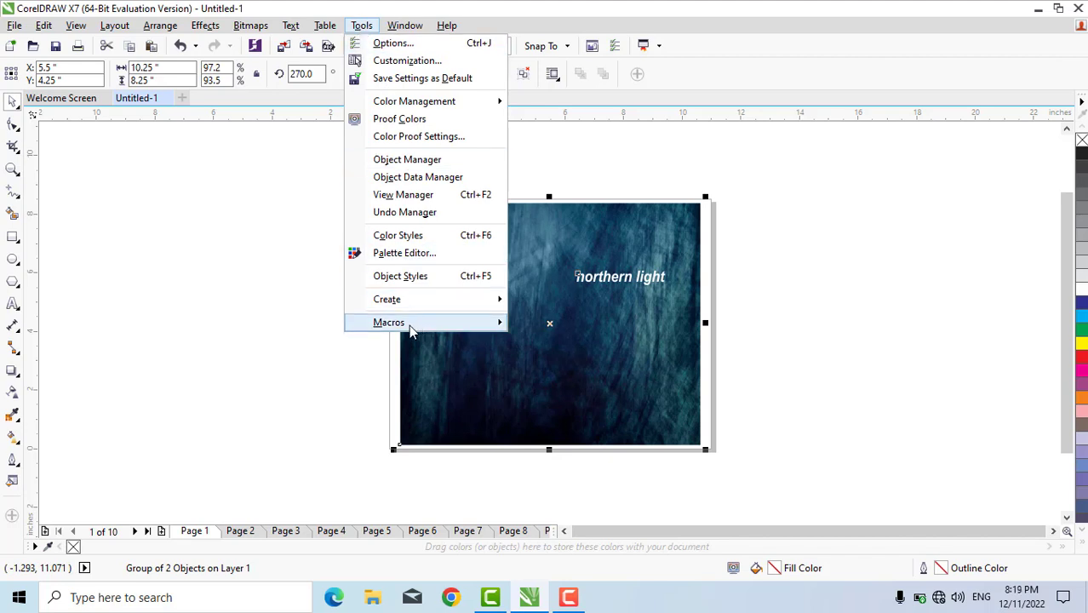
{"action": "mouse_move", "coordinate": [408, 325]}
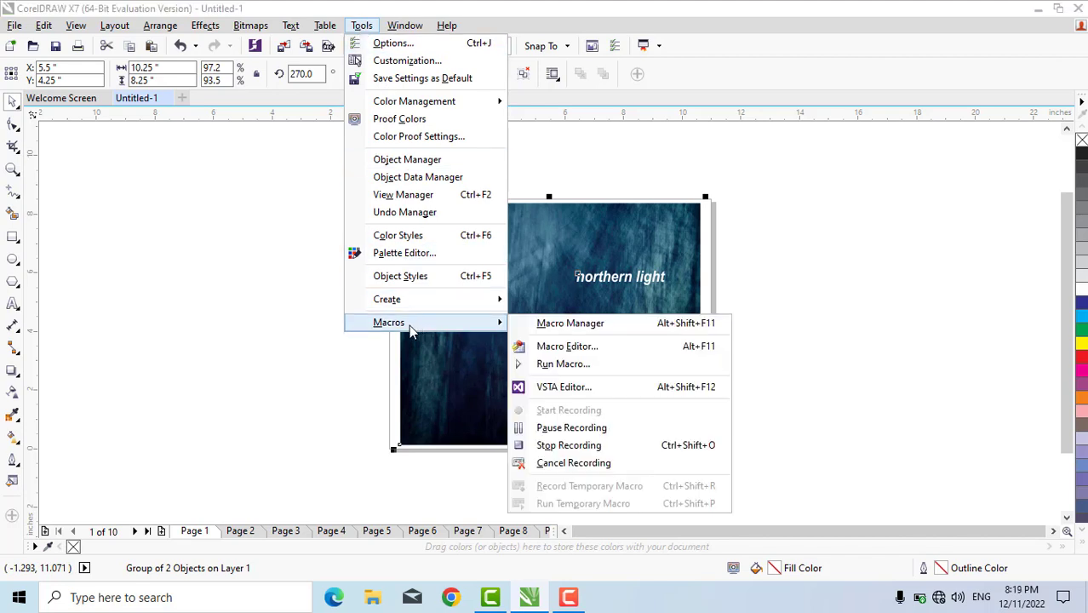
{"action": "left_click", "coordinate": [553, 449]}
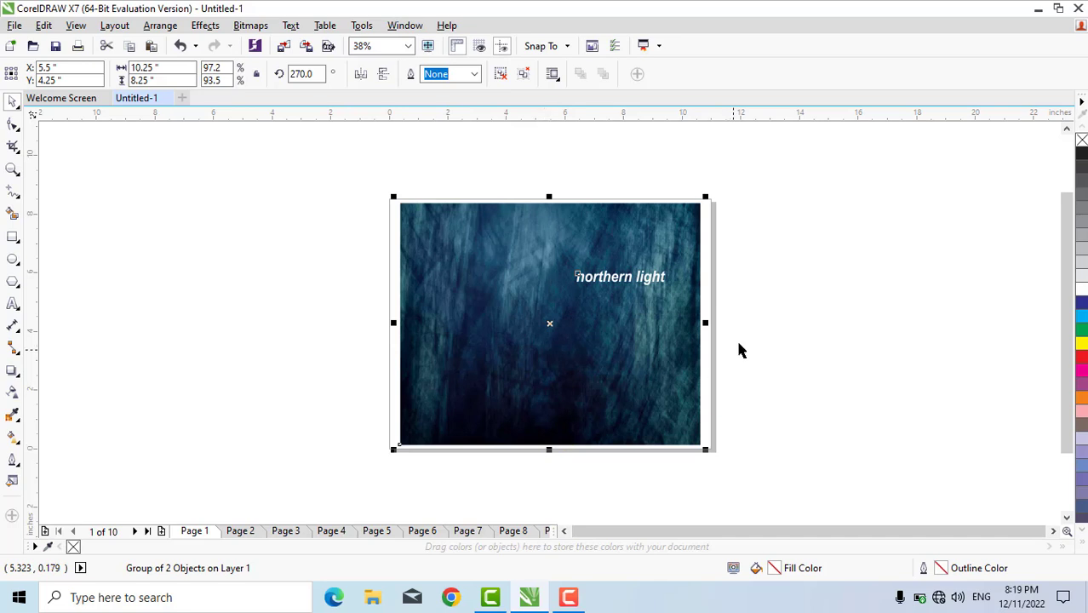
{"action": "left_click", "coordinate": [758, 335]}
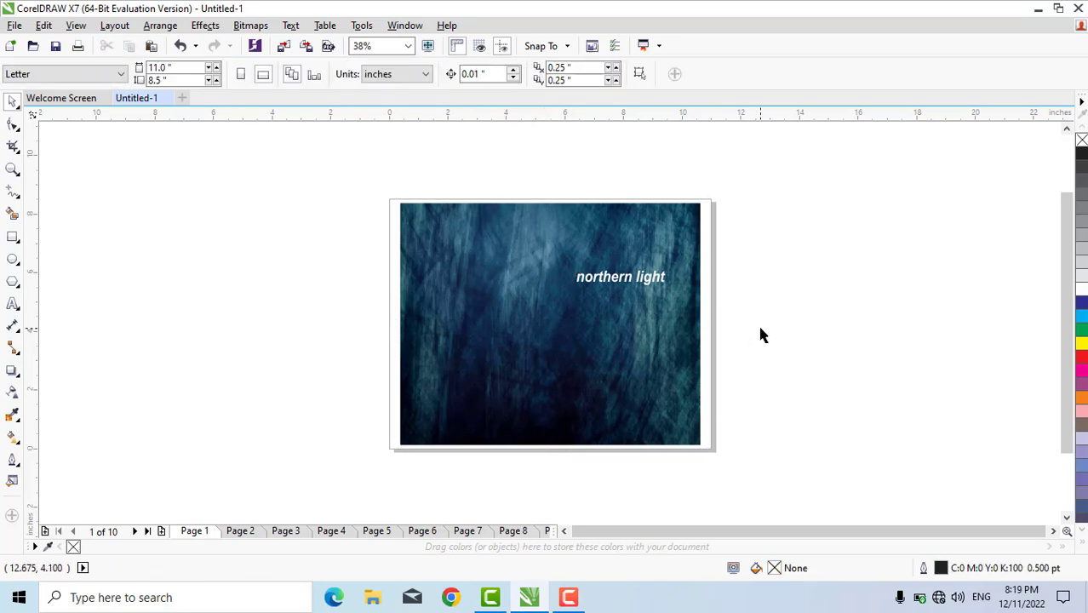
{"action": "key", "text": "Page_Down"}
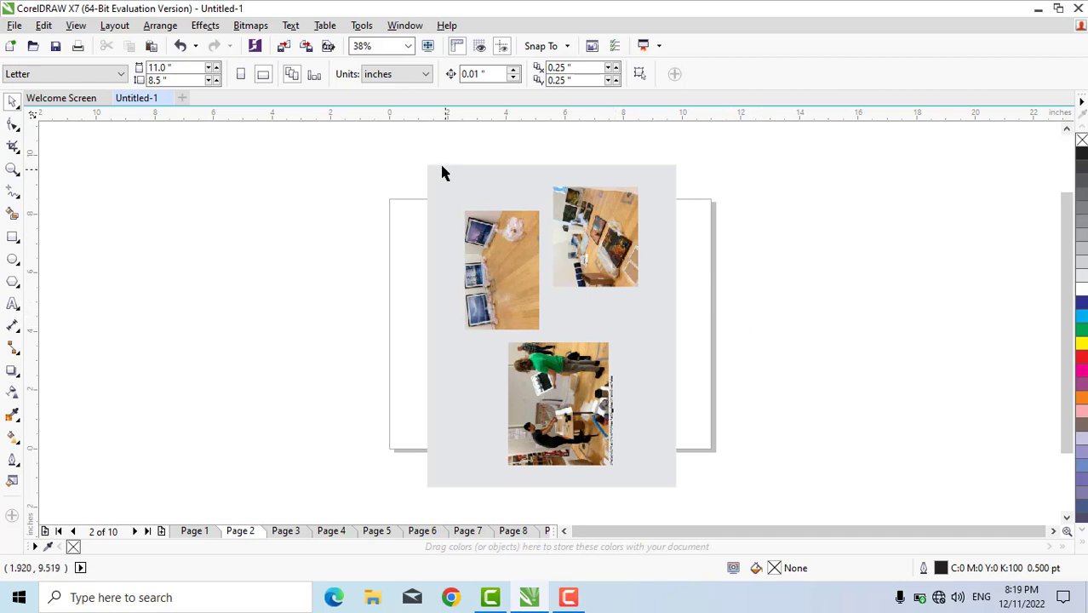
- Run the Test macro from the Macro Manager on Page 2's five selected objects
{"action": "left_click", "coordinate": [362, 26]}
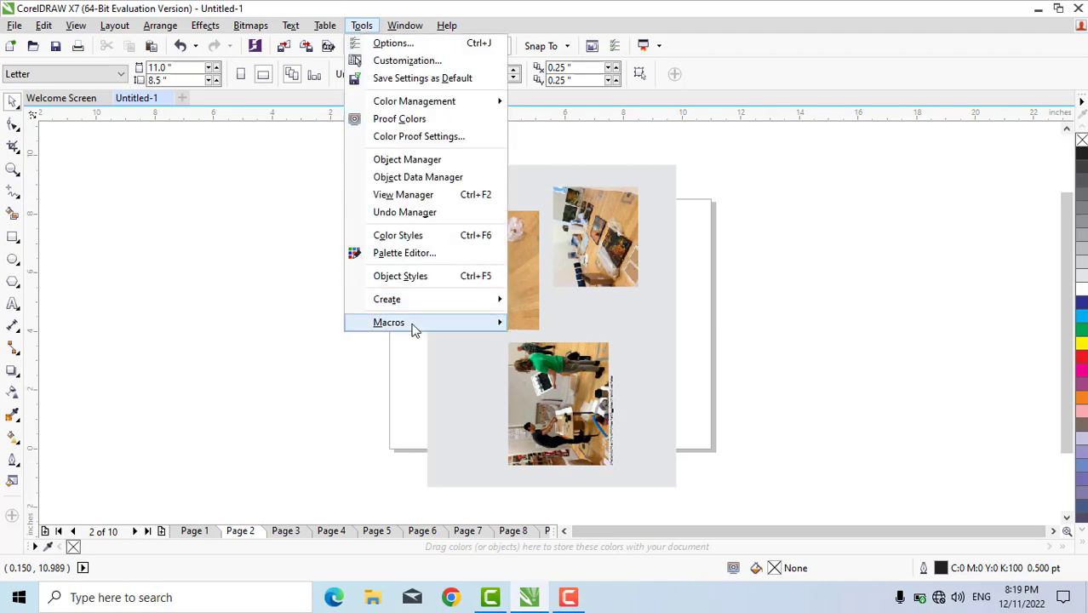
{"action": "mouse_move", "coordinate": [413, 326]}
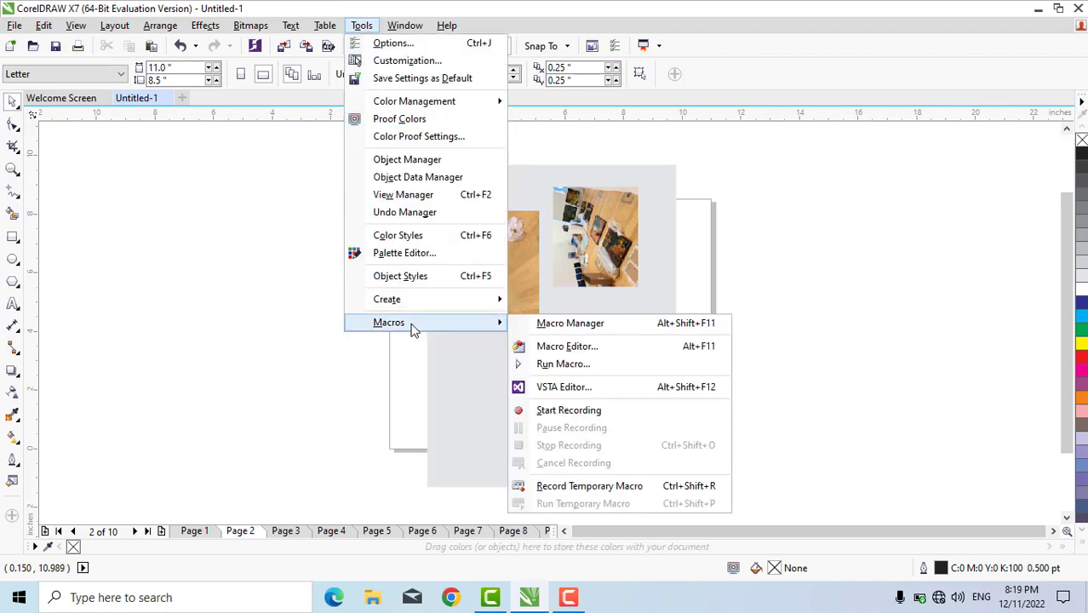
{"action": "left_click", "coordinate": [596, 330]}
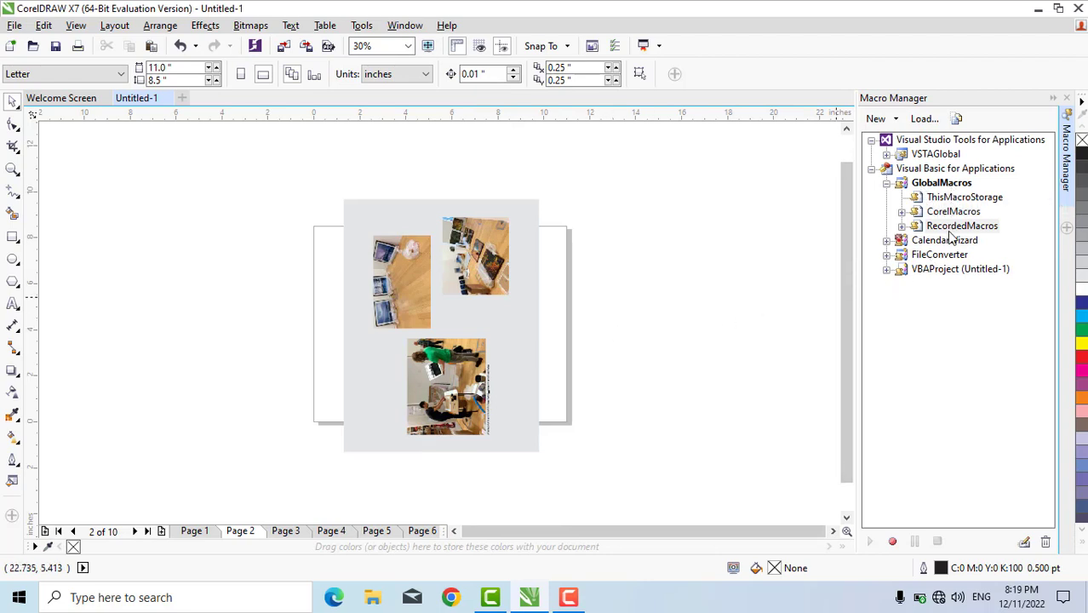
{"action": "left_click", "coordinate": [901, 227]}
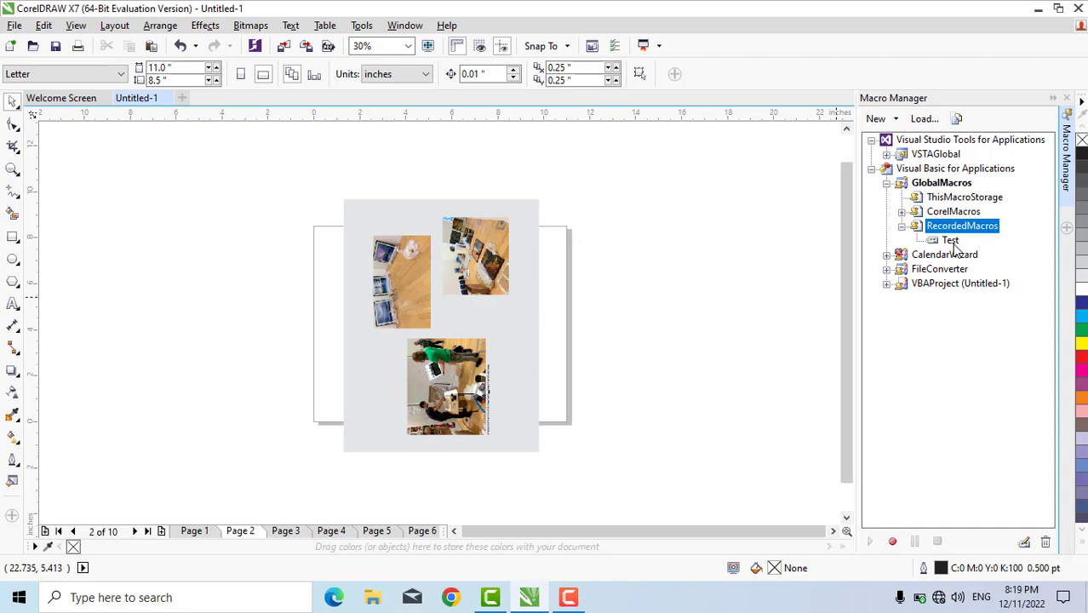
{"action": "left_click_drag", "start_coordinate": [310, 177], "coordinate": [616, 510]}
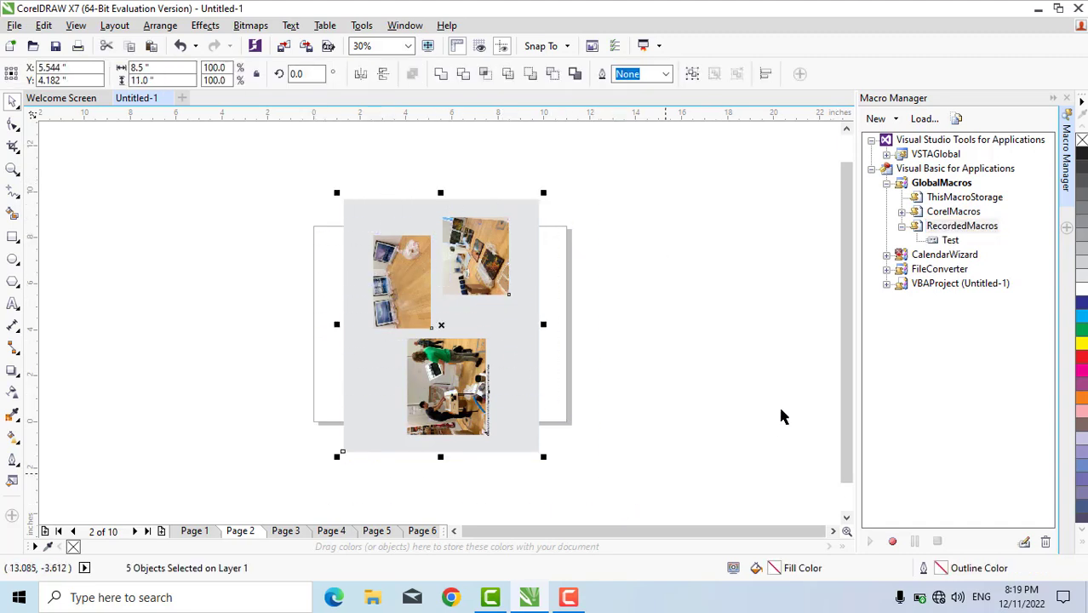
{"action": "double_click", "coordinate": [950, 241]}
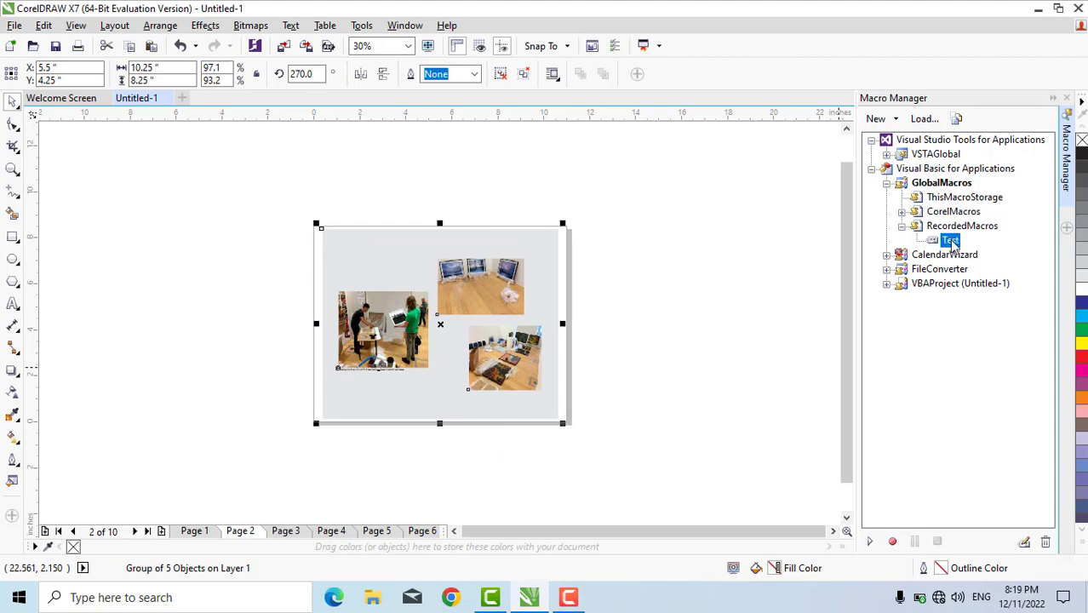
{"action": "left_click", "coordinate": [781, 269]}
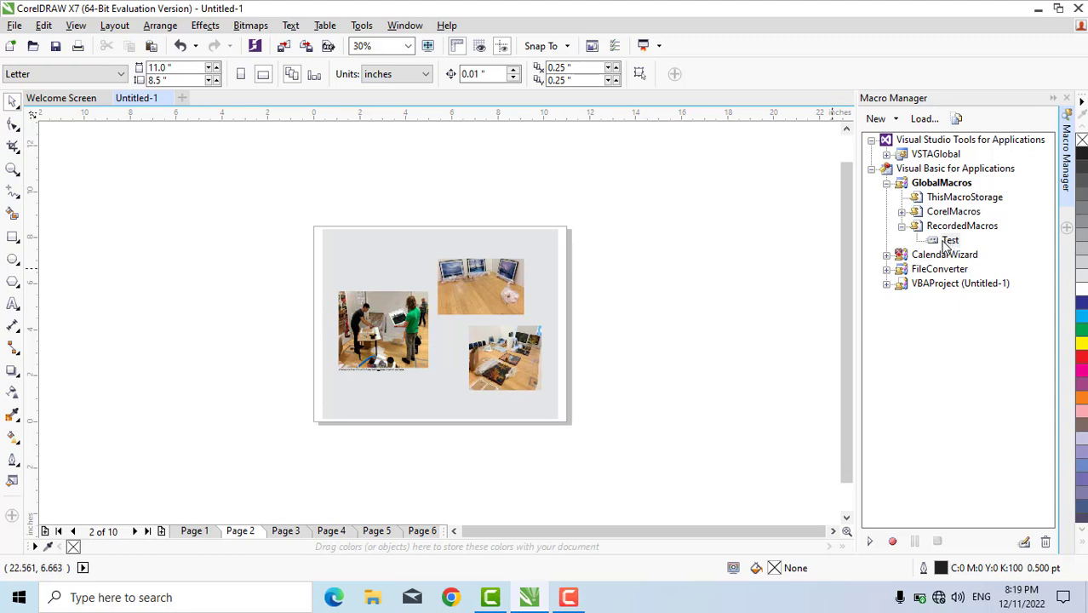
- Assign the Alt+C keyboard shortcut to the Test macro
{"action": "right_click", "coordinate": [946, 246]}
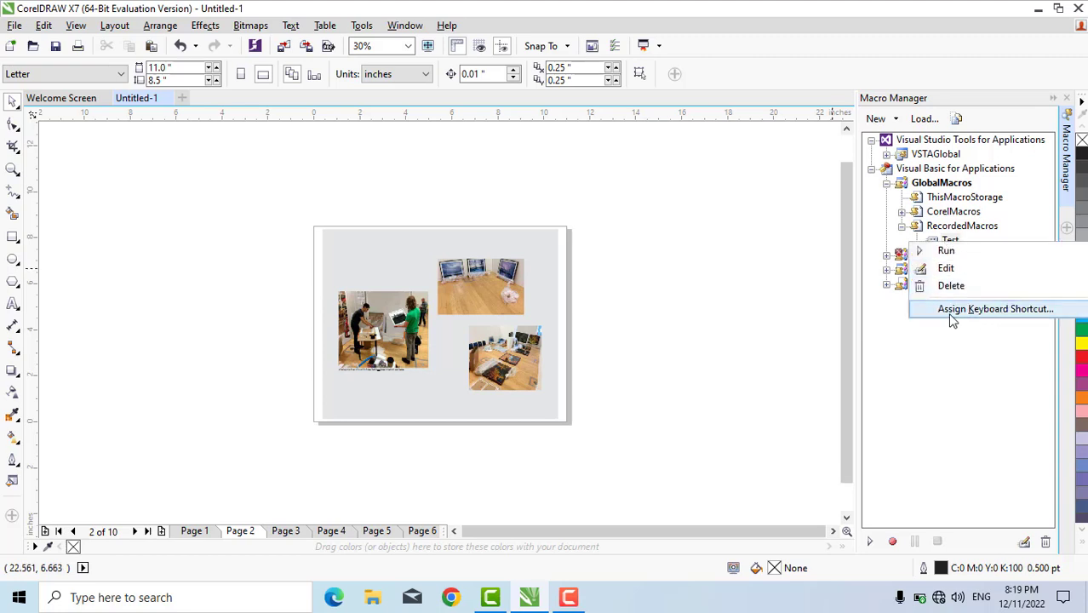
{"action": "left_click", "coordinate": [1006, 310]}
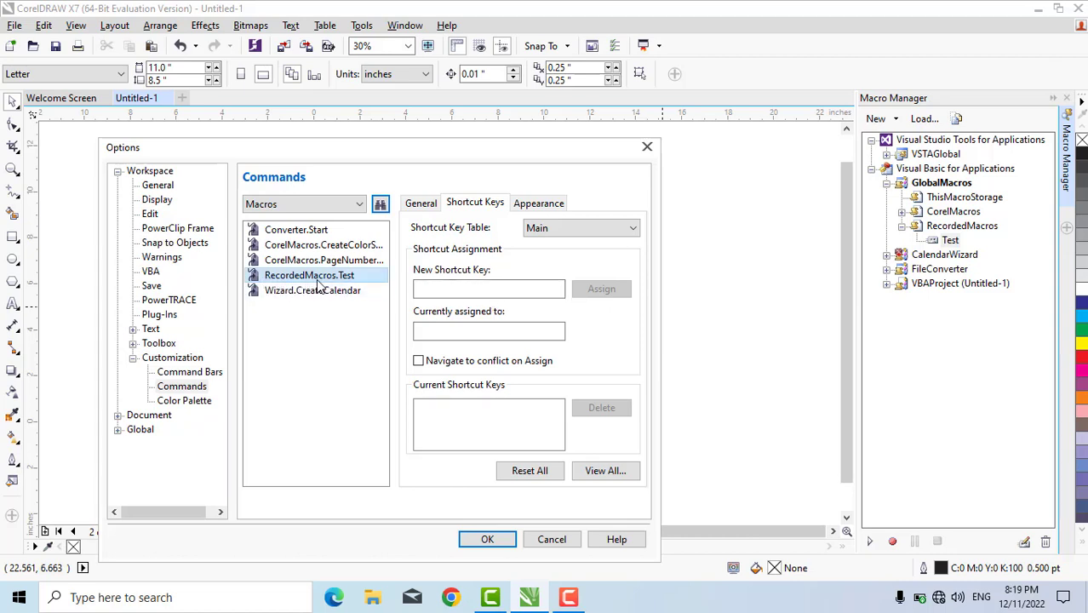
{"action": "left_click", "coordinate": [462, 289]}
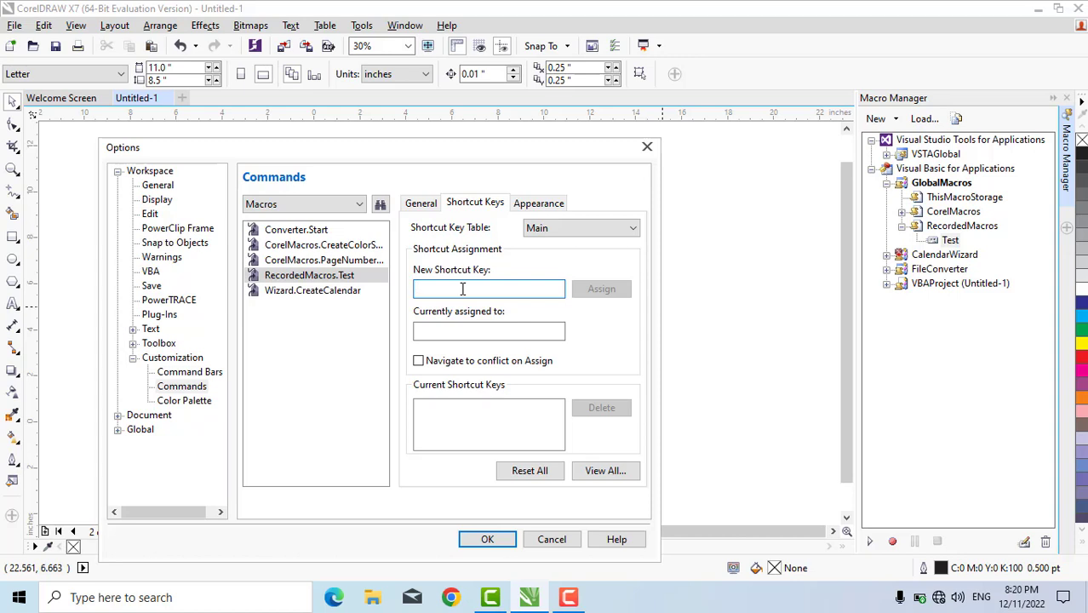
{"action": "key", "text": "alt+c"}
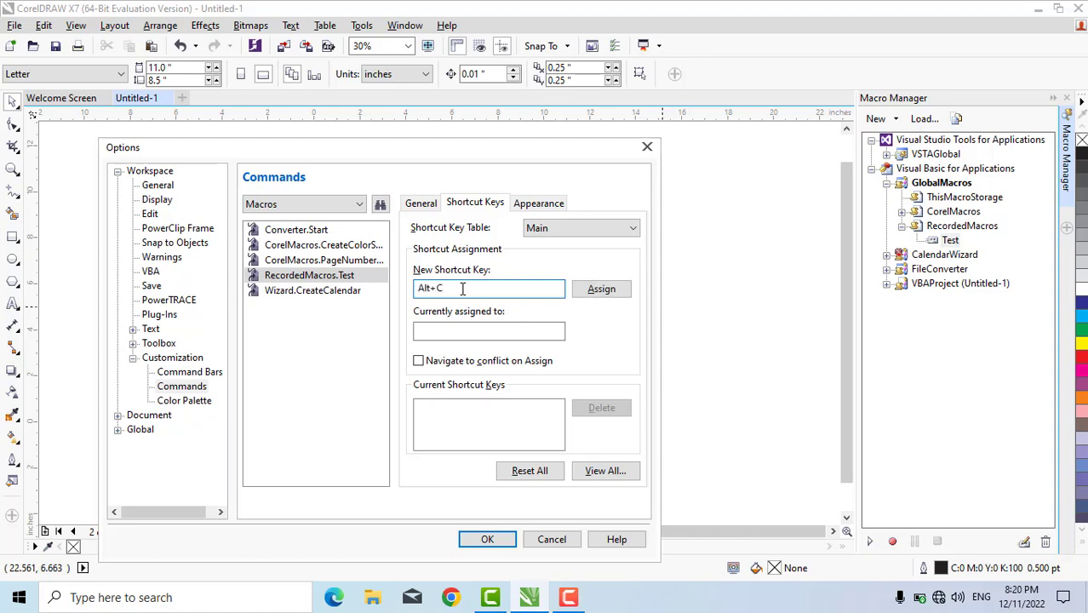
{"action": "left_click", "coordinate": [594, 289]}
{"action": "left_click", "coordinate": [489, 539]}
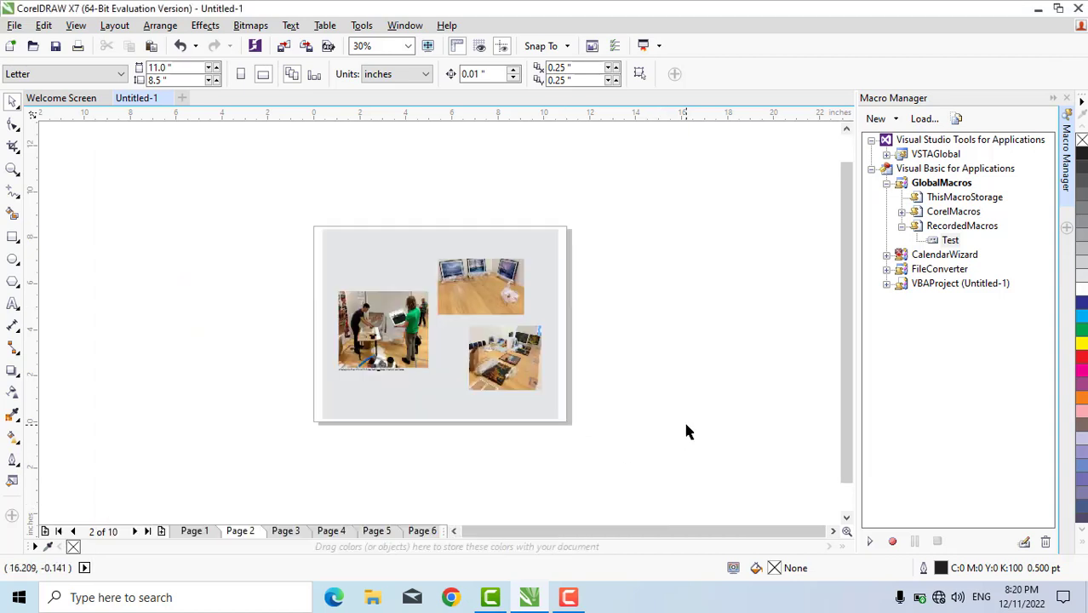
- Advance through Page 3 to Page 4 and select its photo
{"action": "key", "text": "alt+c"}
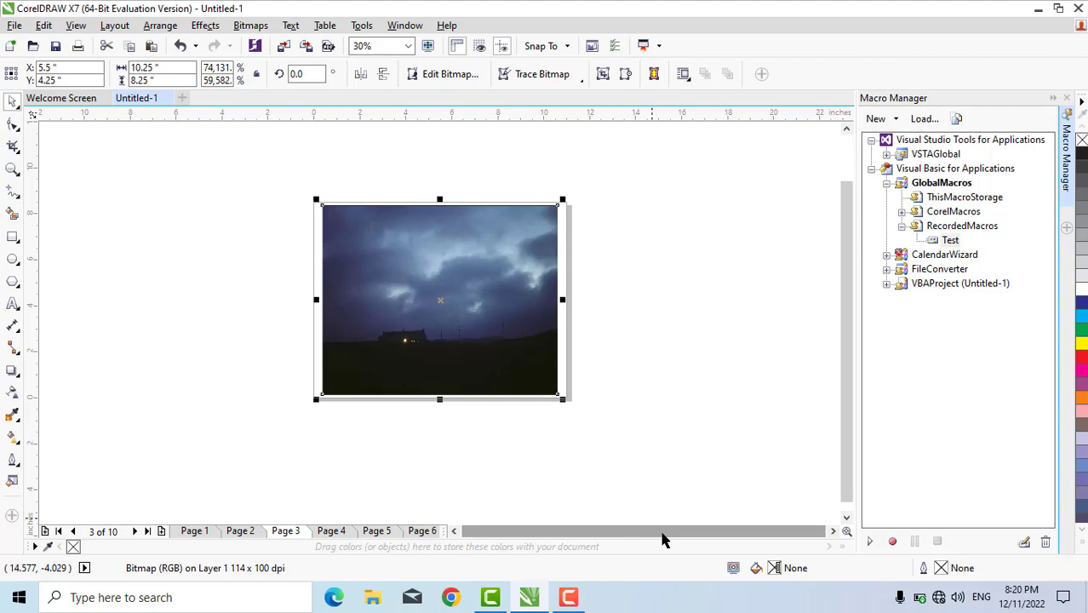
{"action": "left_click", "coordinate": [646, 412]}
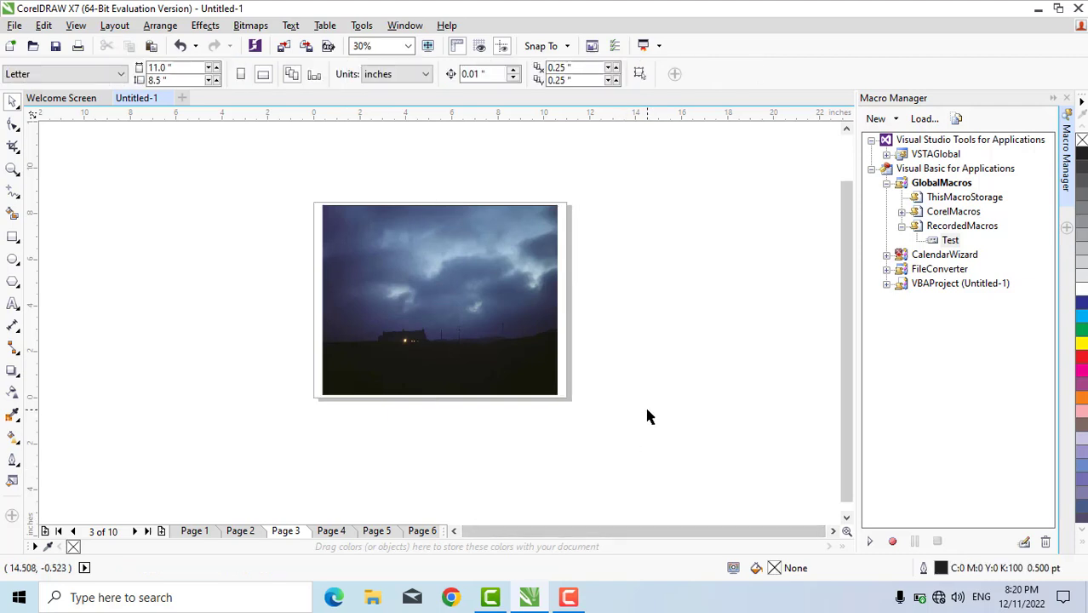
{"action": "key", "text": "Page_Down"}
{"action": "left_click", "coordinate": [459, 361]}
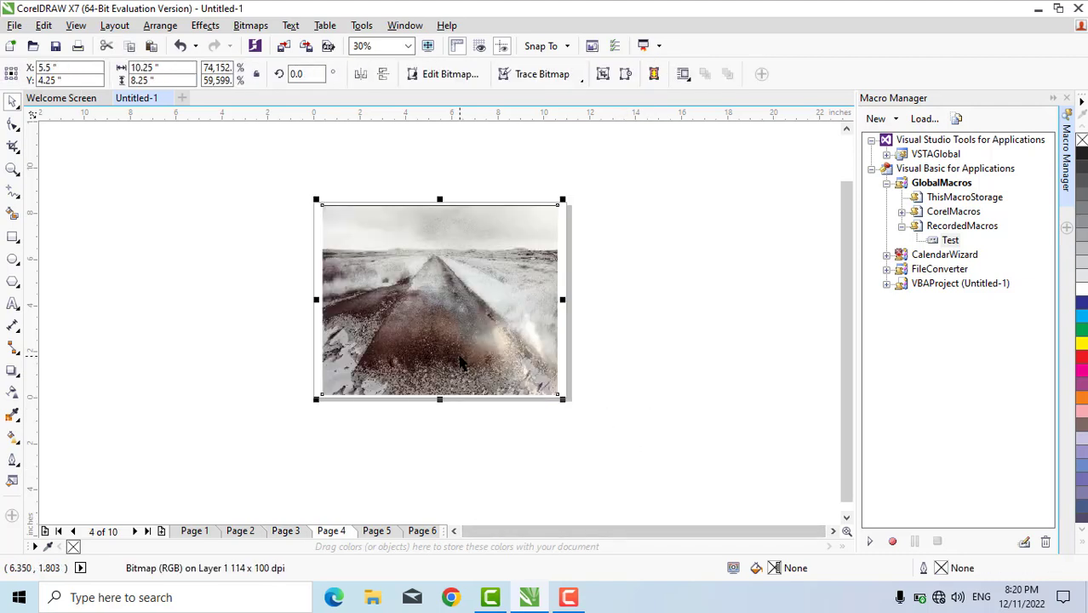
- Run the macro on Page 5's photo and frame, then select Page 6's photo and frame
{"action": "key", "text": "Page_Down"}
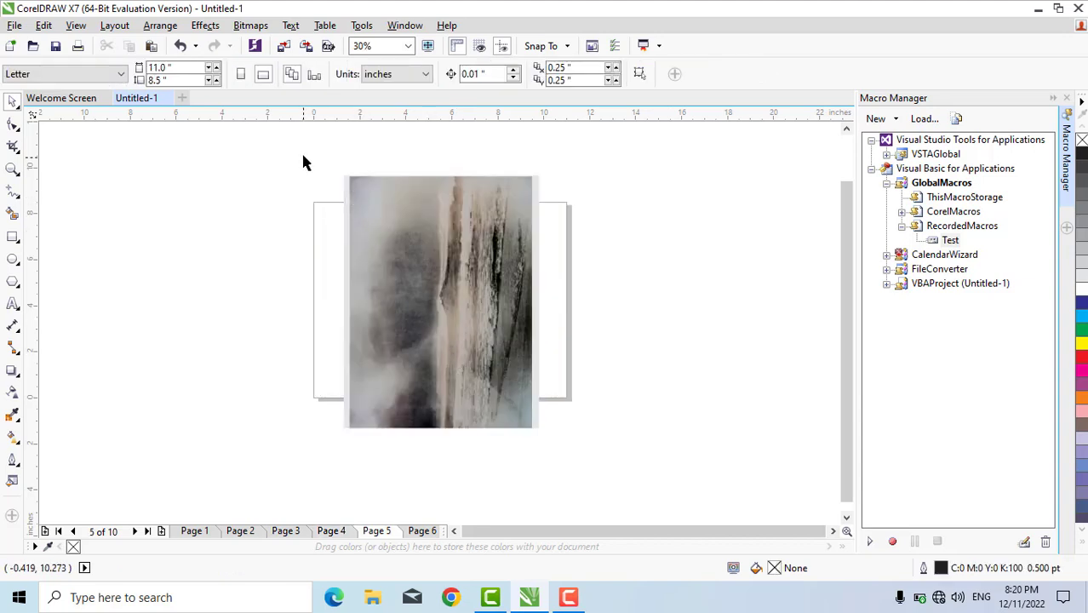
{"action": "left_click_drag", "start_coordinate": [302, 153], "coordinate": [551, 400]}
{"action": "left_click_drag", "start_coordinate": [613, 492], "coordinate": [613, 492]}
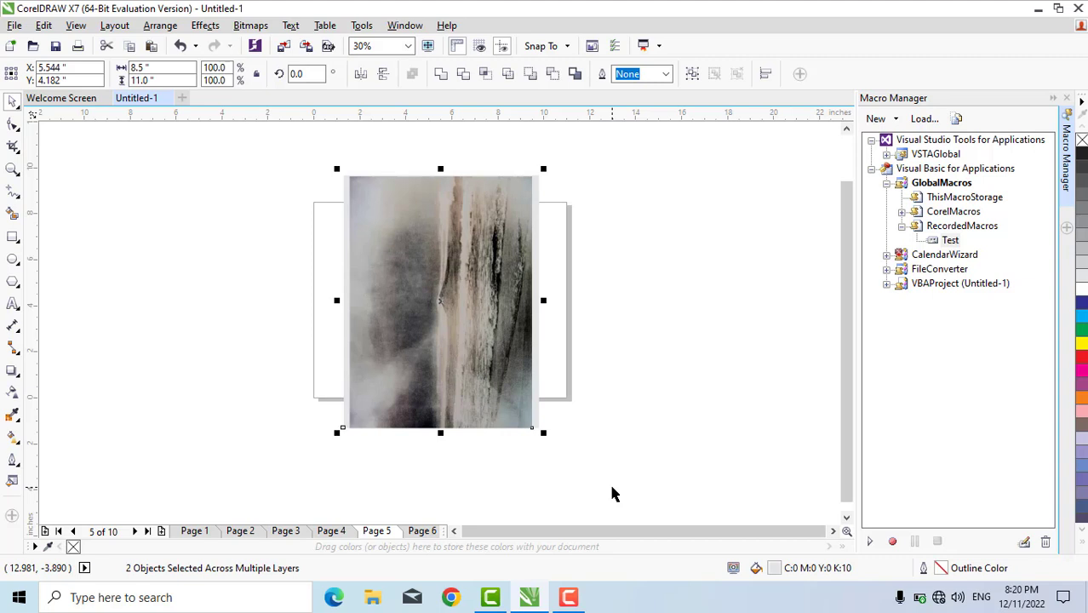
{"action": "key", "text": "ctrl+g"}
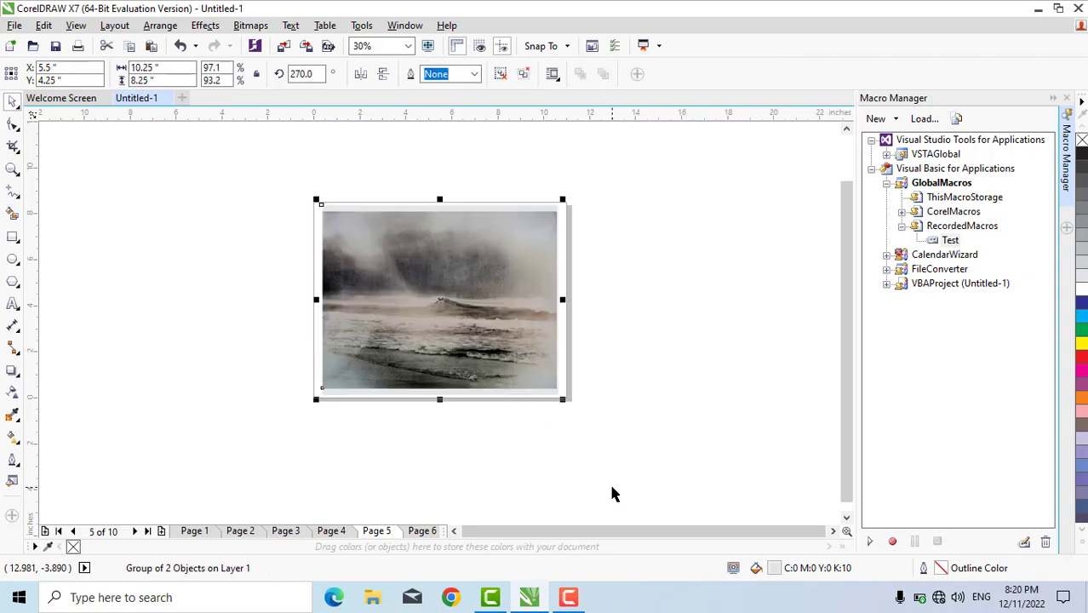
{"action": "key", "text": "Page_Down"}
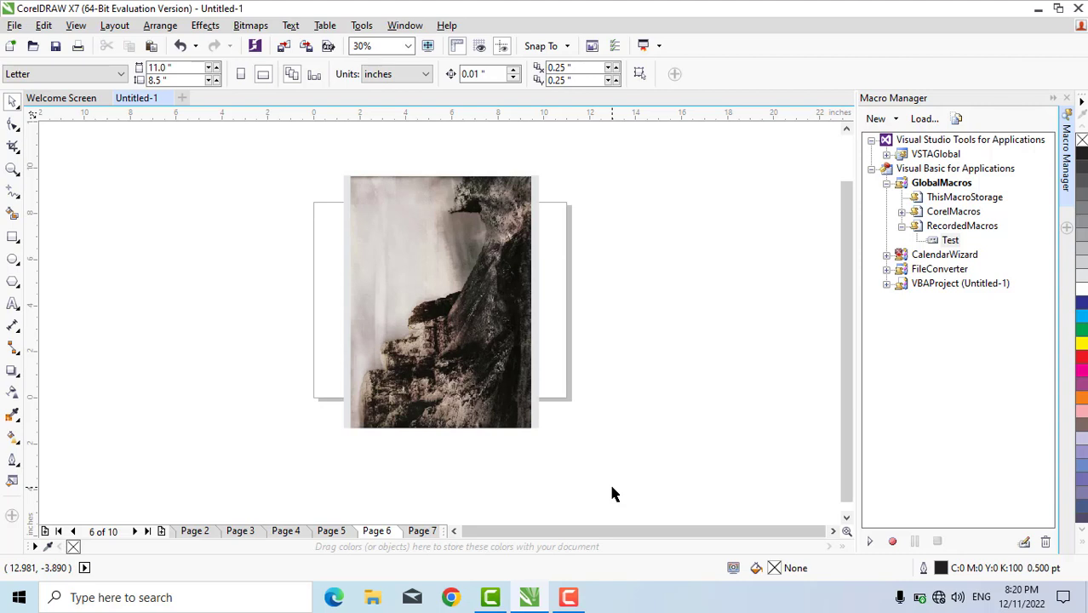
{"action": "left_click_drag", "start_coordinate": [321, 163], "coordinate": [643, 508]}
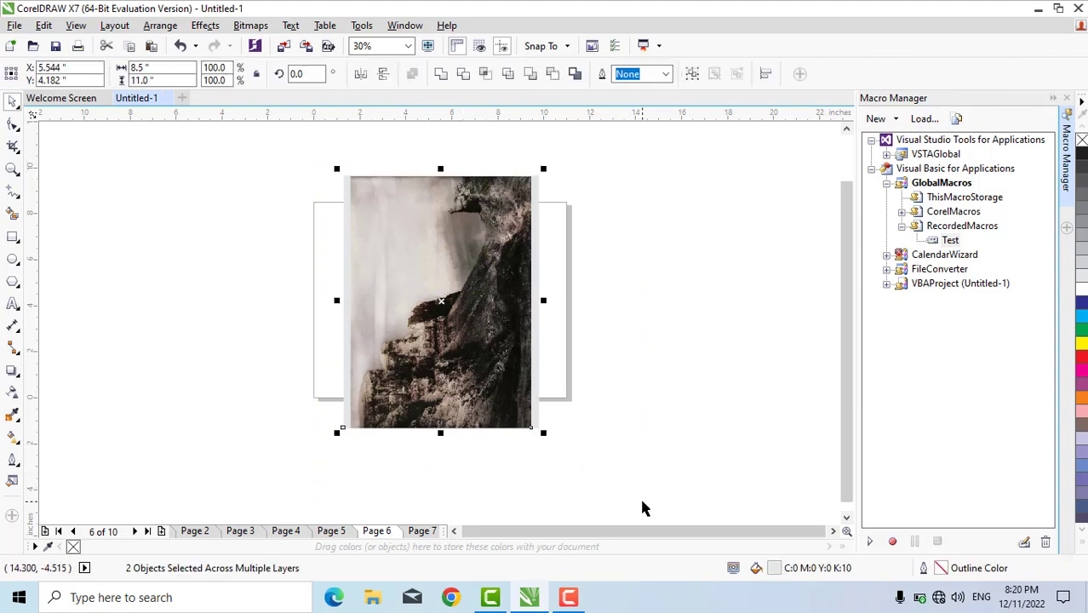